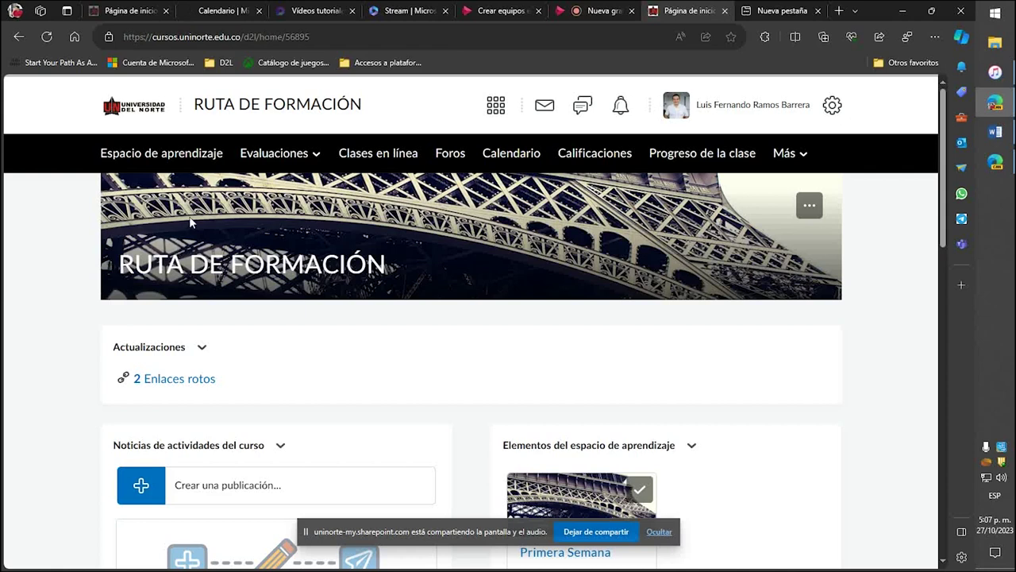
- Start a new activity in the assignments area of the RUTA DE FORMACIÓN course
click(285, 158)
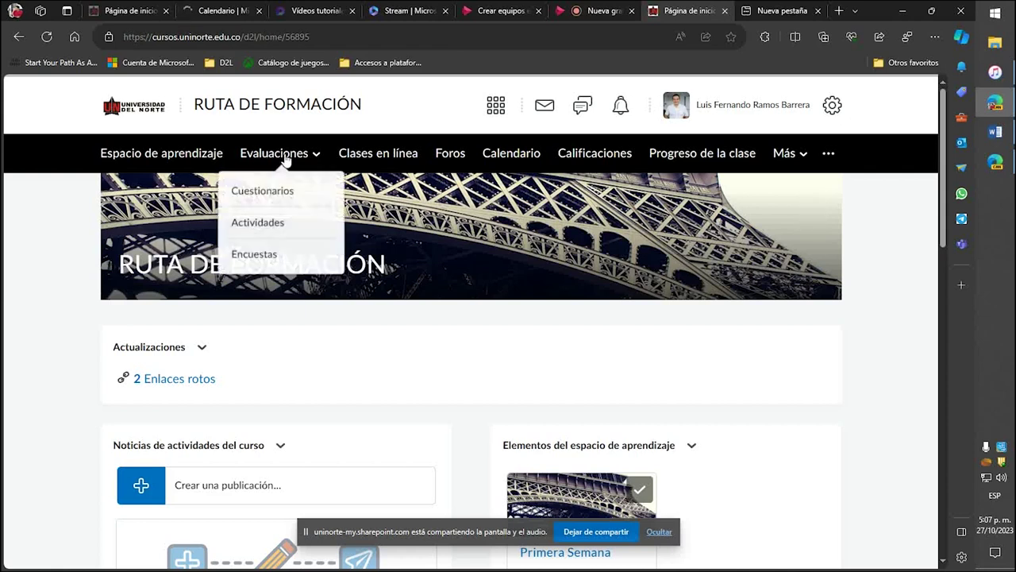
click(291, 226)
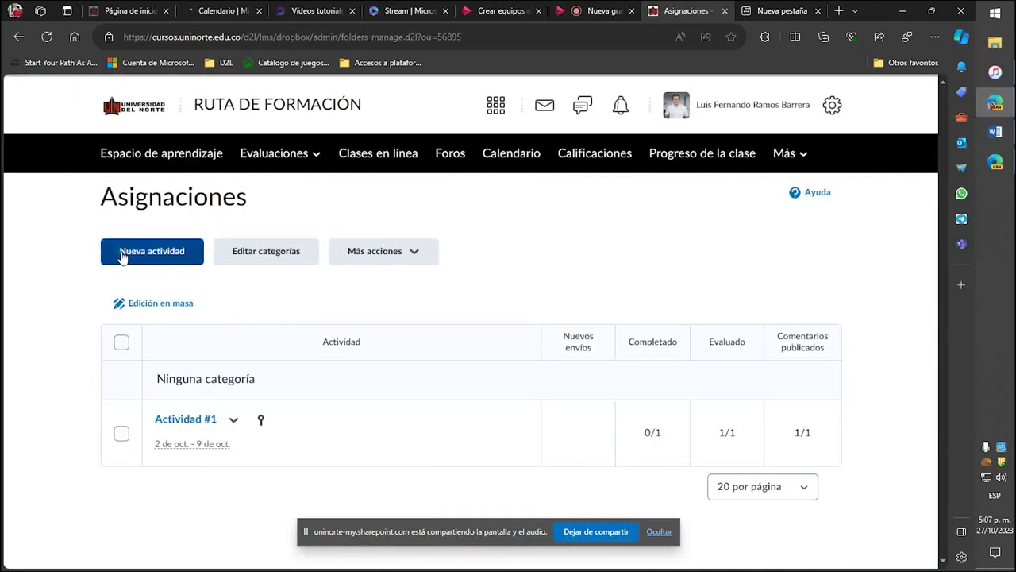
click(160, 254)
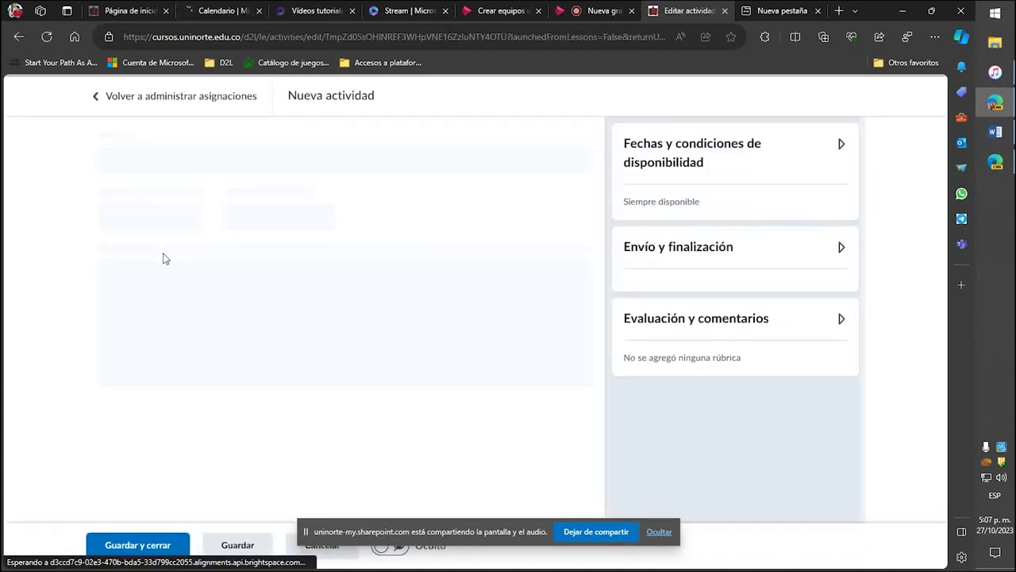
- Name the activity "Aplicaciones de la inteligencia artificial en la educación" and set its grade to 5 points
double_click(164, 159)
triple_click(165, 159)
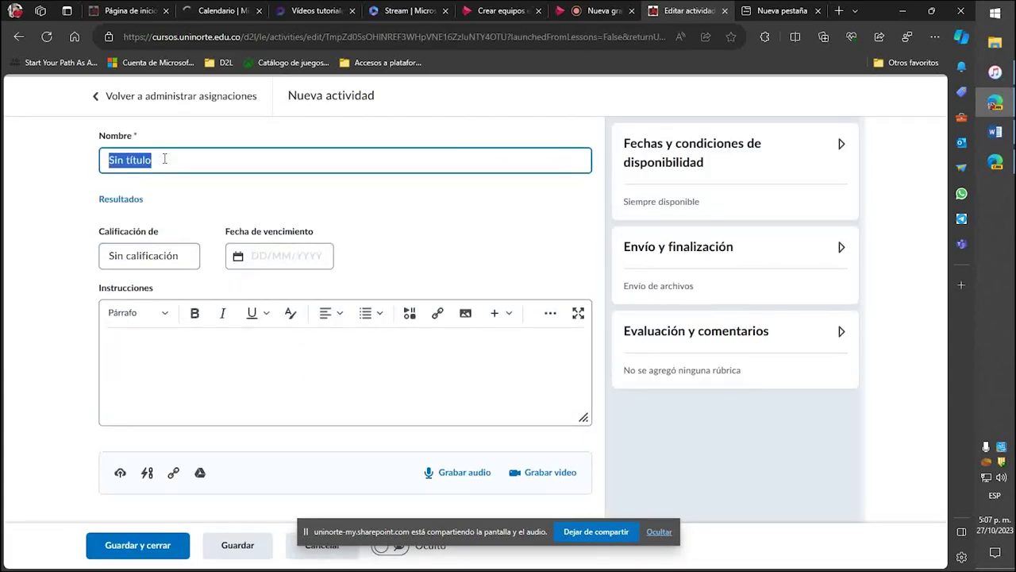
text(Aplicaciones de la inteligencia artificial en la educación)
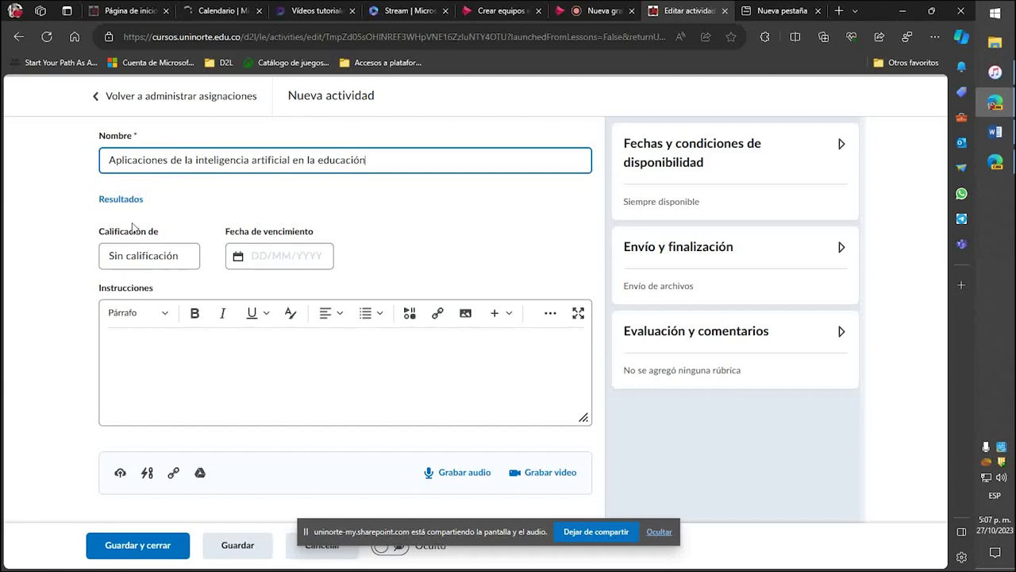
click(143, 264)
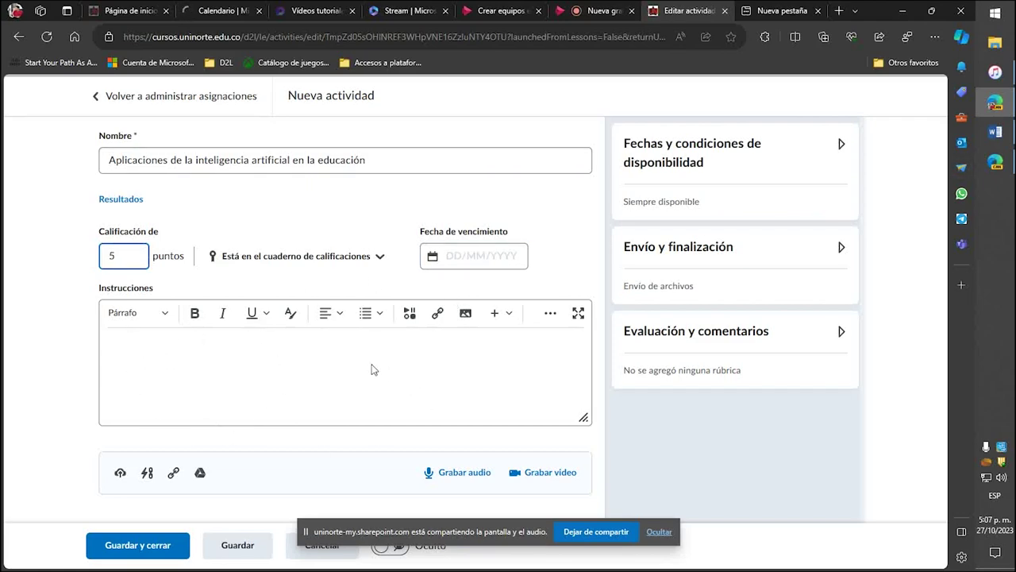
- Copy the sentence "Realizar una reflexión sobre el impacto de la inteligencia artificial en la educación" from the Word document into the activity's instructions
click(995, 132)
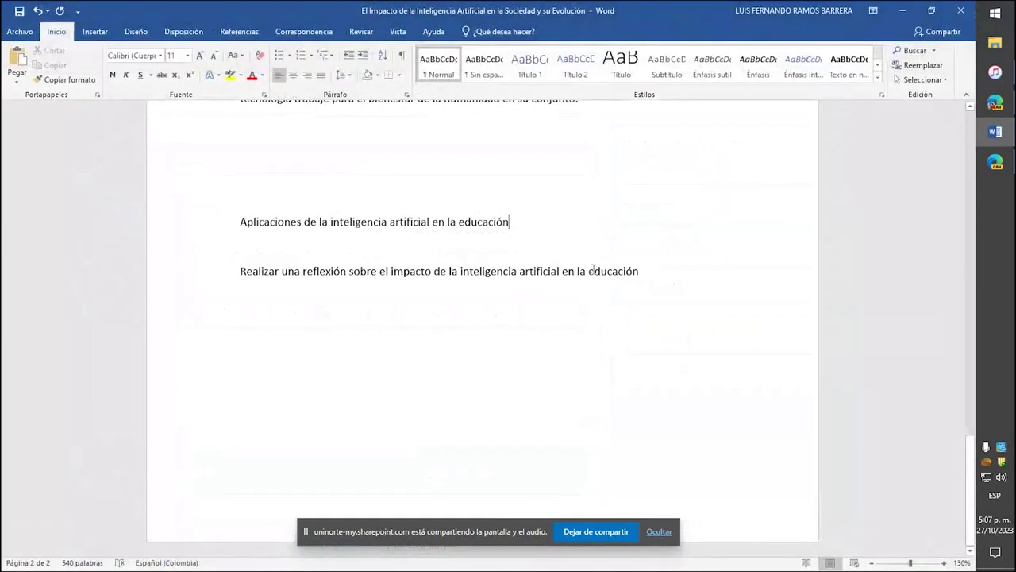
triple_click(558, 276)
key(ctrl+c)
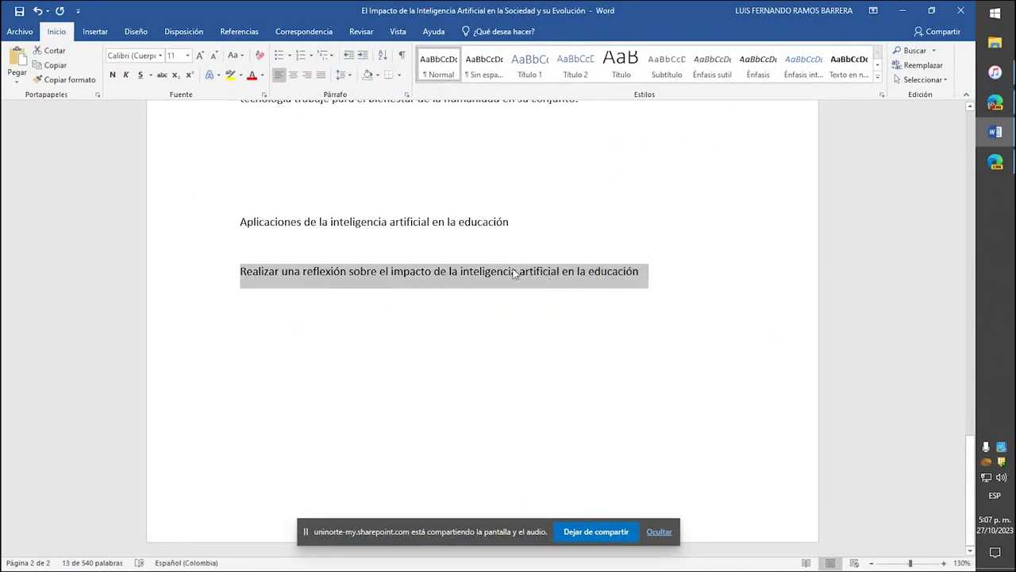
click(903, 10)
click(328, 371)
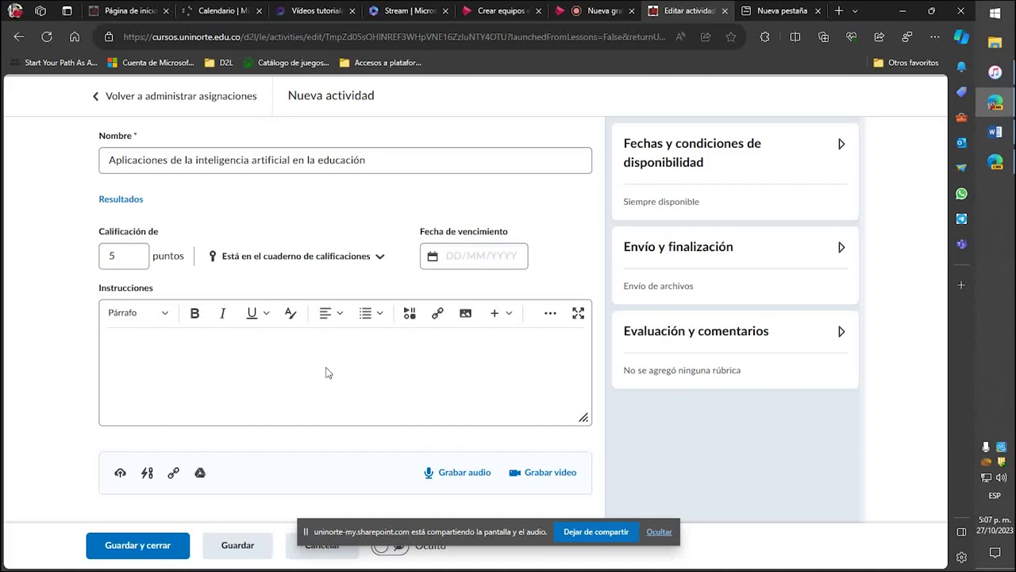
key(ctrl+v)
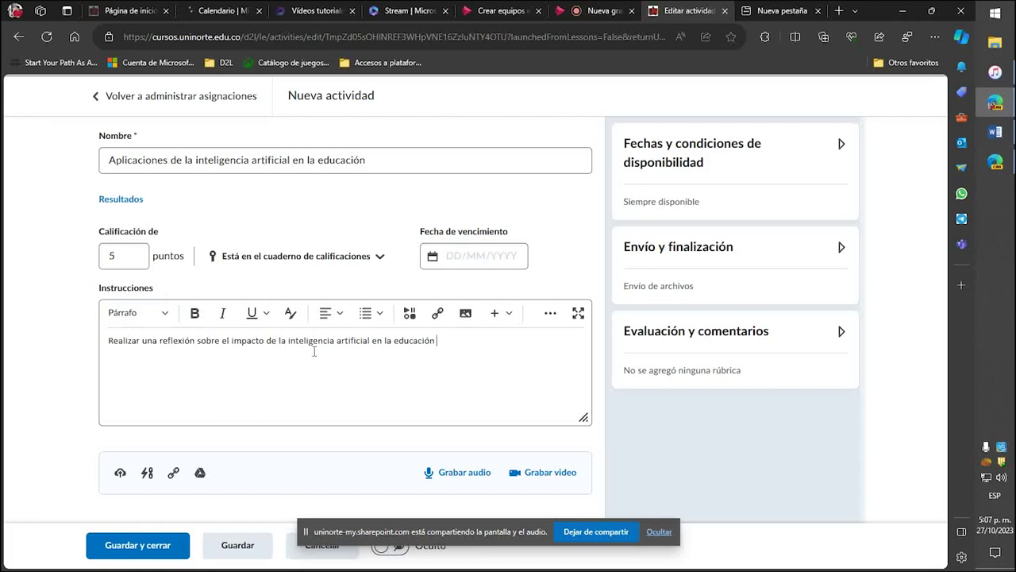
- Set both the start date and the end date of the activity's availability to 27/10/2023
click(706, 159)
click(679, 226)
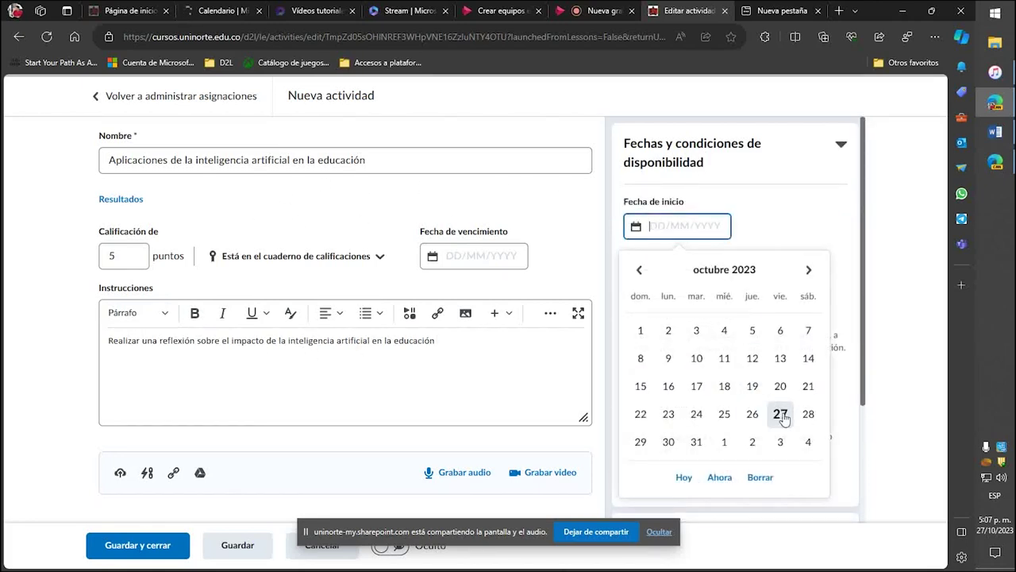
click(782, 415)
click(704, 310)
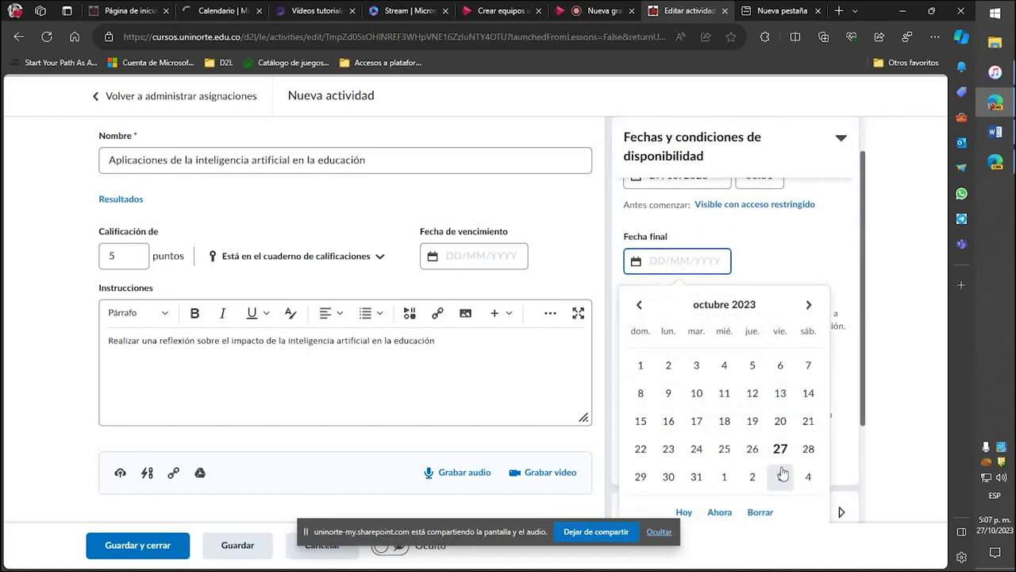
click(781, 450)
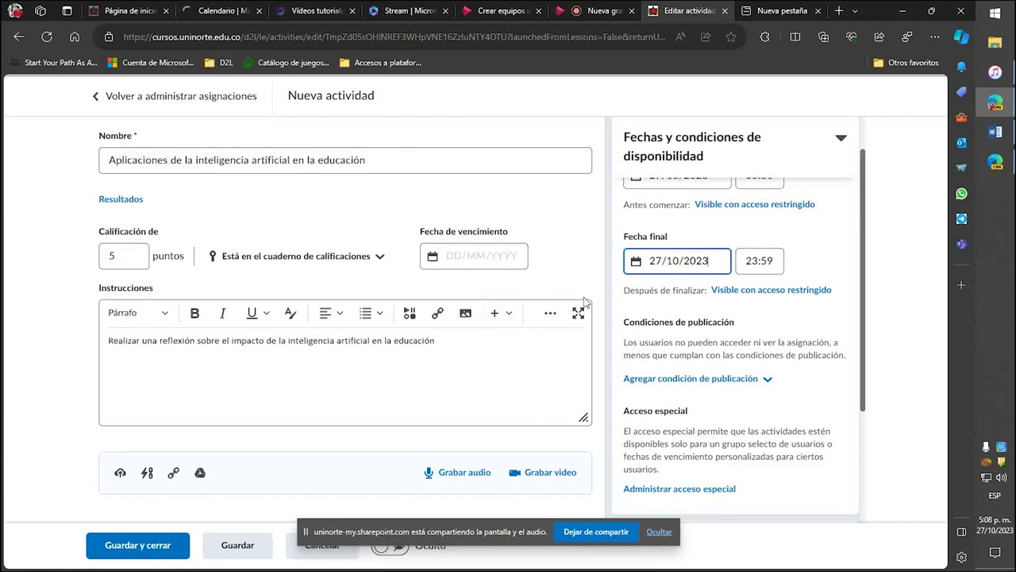
- In the submission settings, keep Envío de archivos as the submission type and limit each submission to one file (Un archivo)
scroll(704, 272, down, 3)
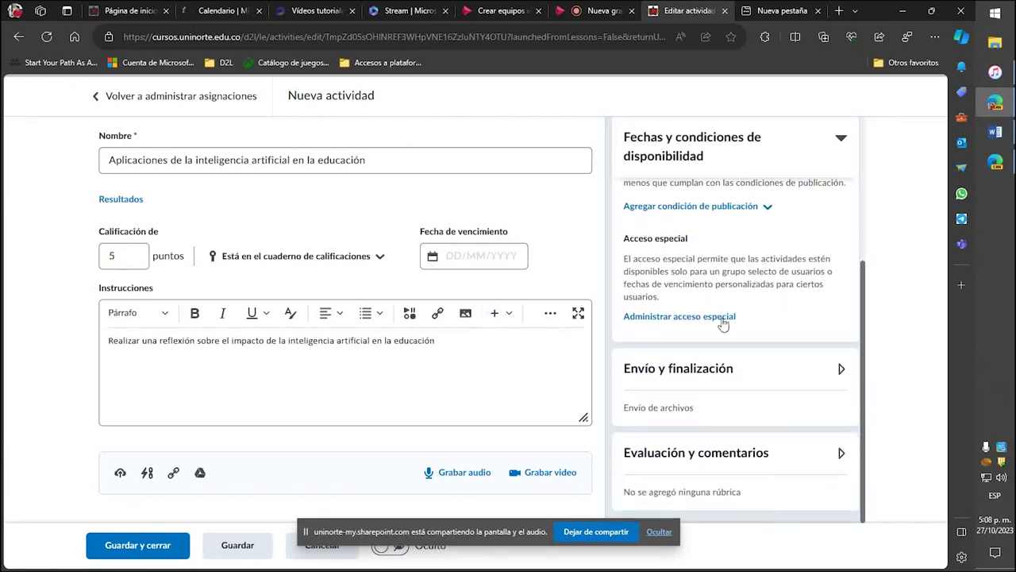
click(723, 368)
scroll(726, 243, down, 2)
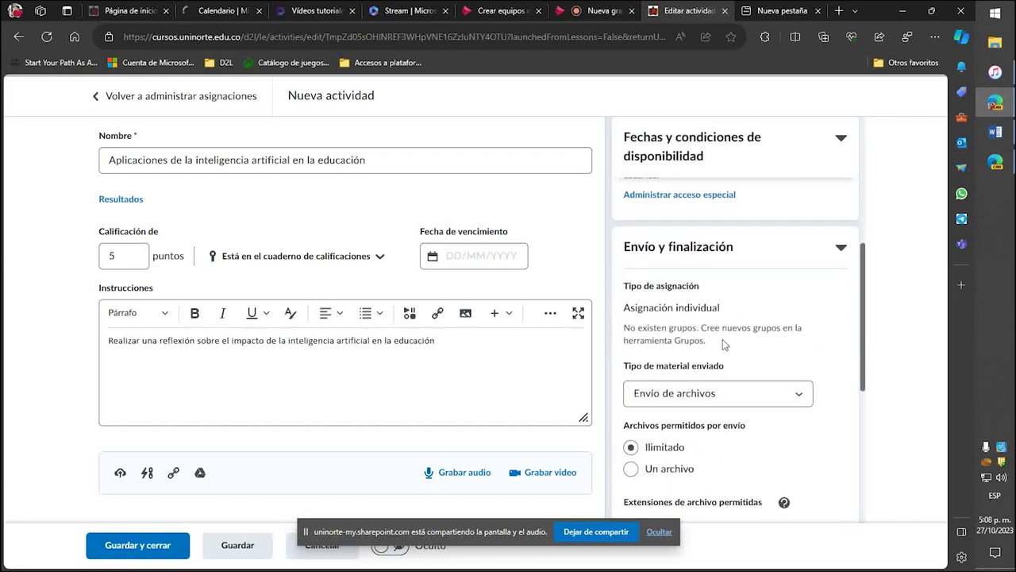
scroll(753, 296, down, 2)
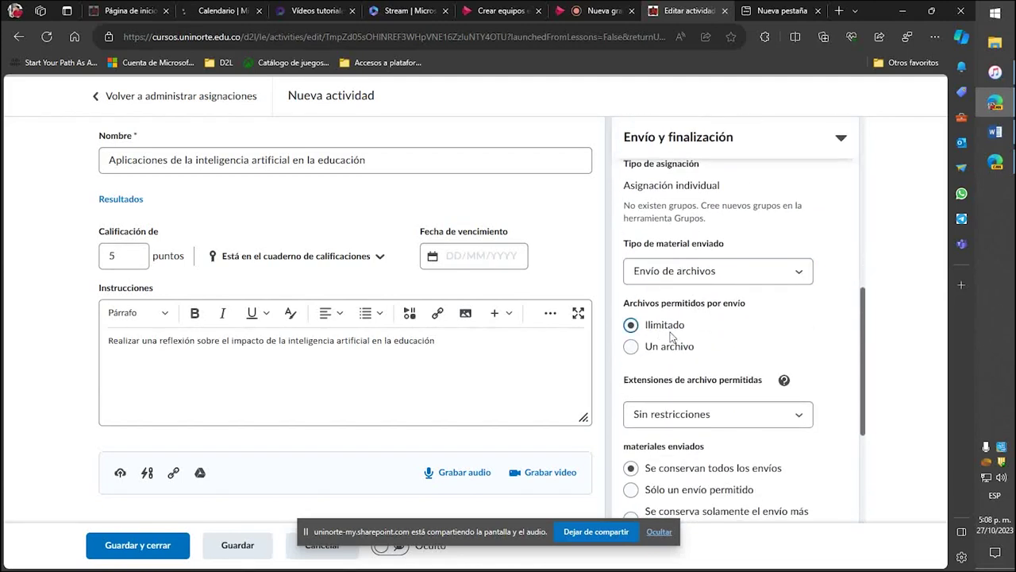
click(774, 276)
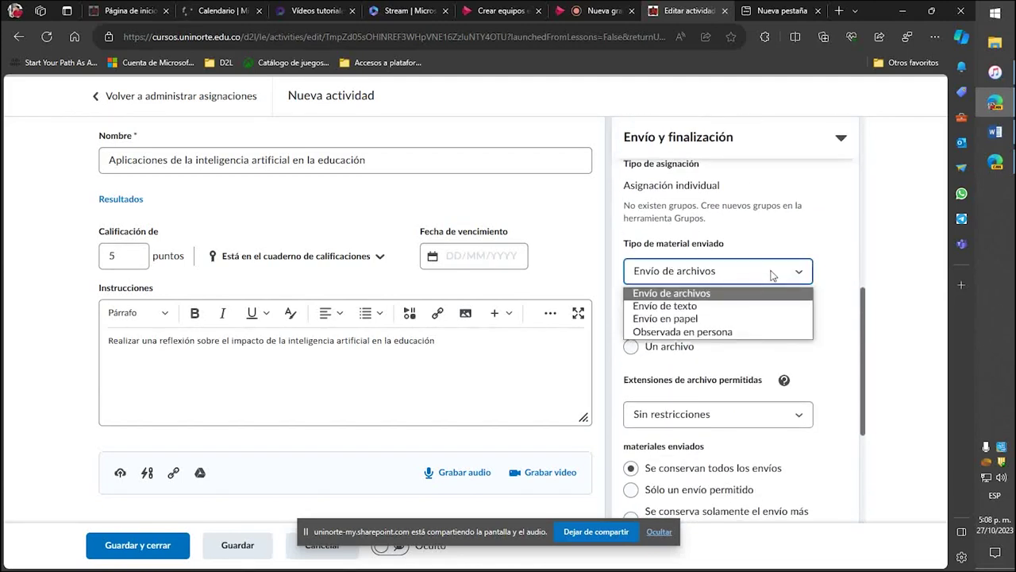
click(774, 275)
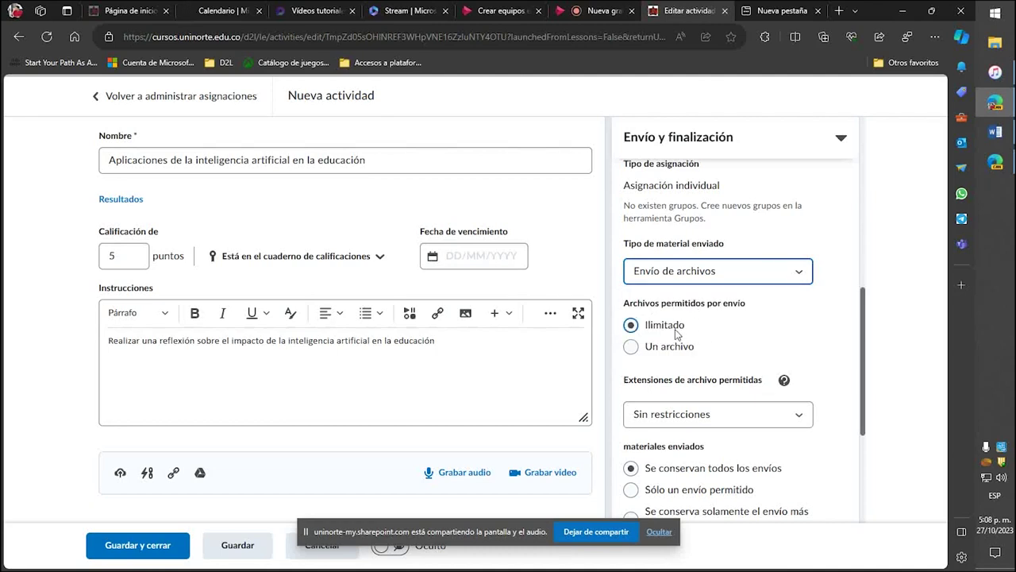
click(683, 348)
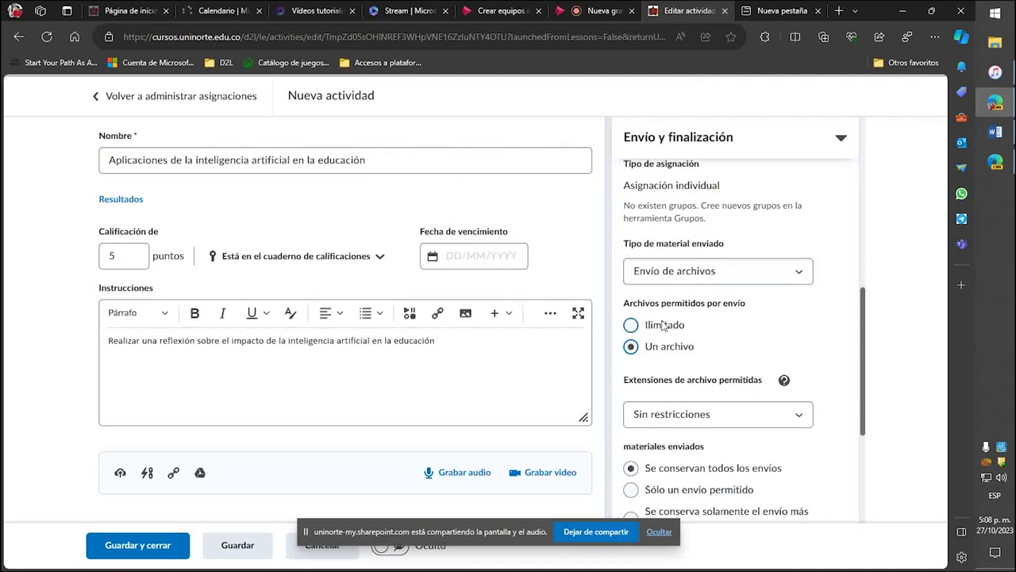
- Open the Turnitin integration from the activity's evaluation settings and enable similarity reports for this folder
scroll(703, 326, down, 3)
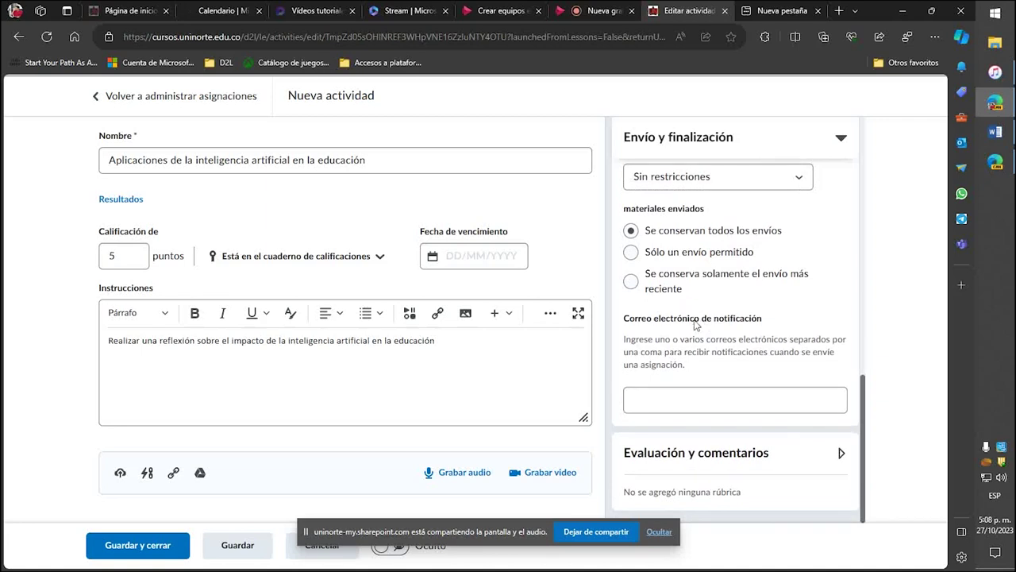
click(758, 406)
click(753, 457)
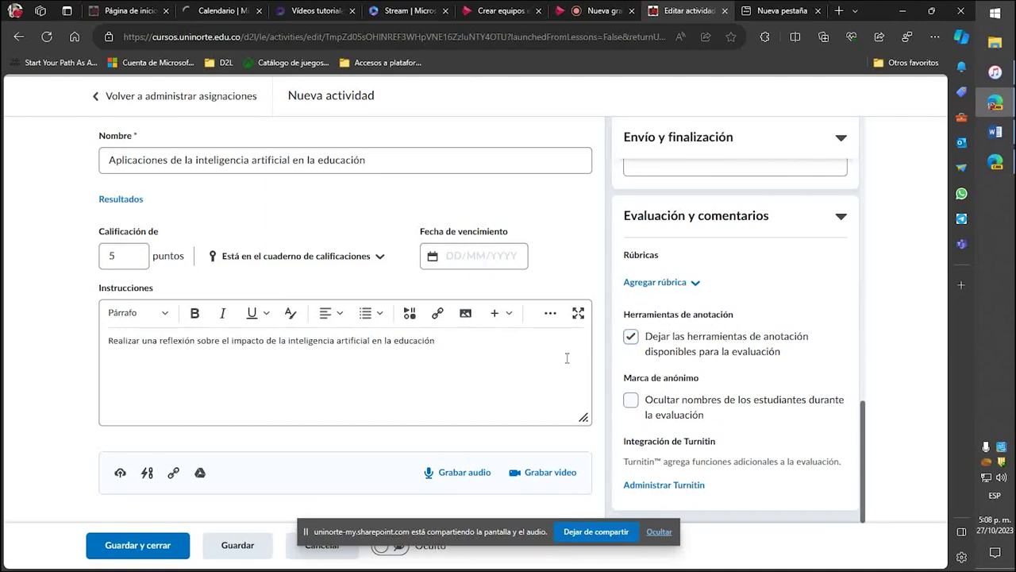
click(675, 493)
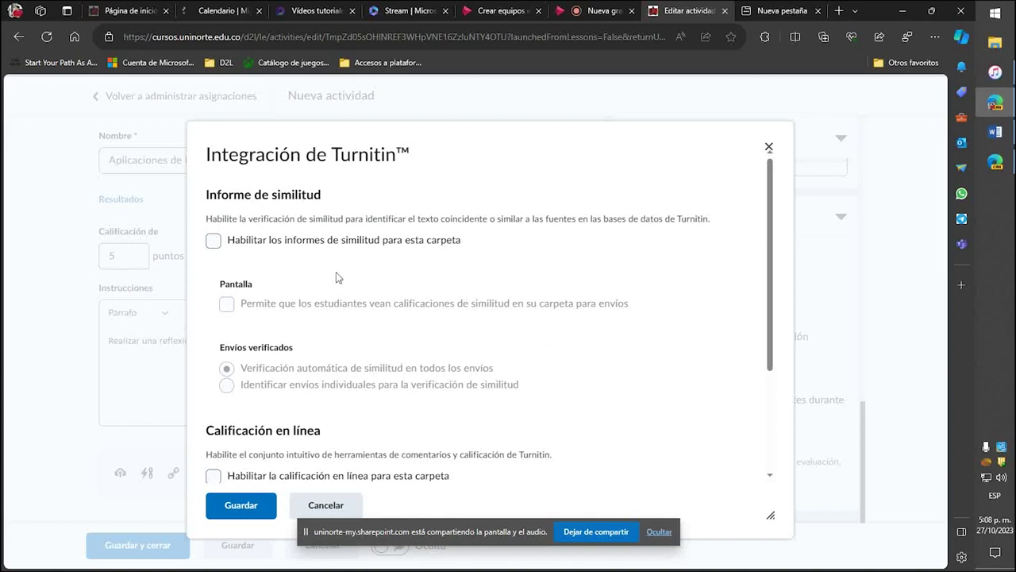
click(366, 241)
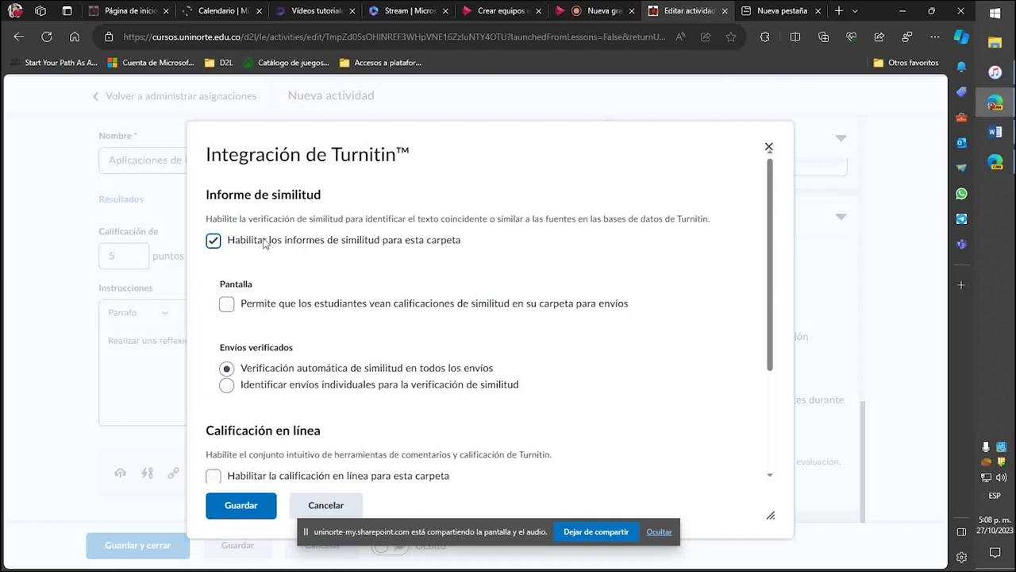
- Open Turnitin's additional options and set the paper repository to not save submitted papers (No guardar los trabajos entregados)
scroll(252, 246, down, 1)
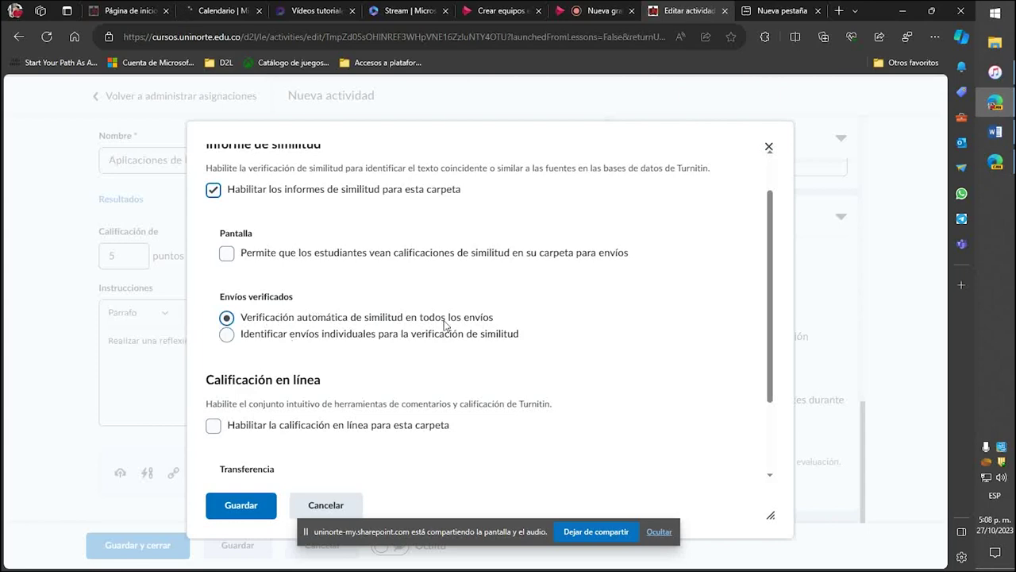
scroll(381, 321, down, 2)
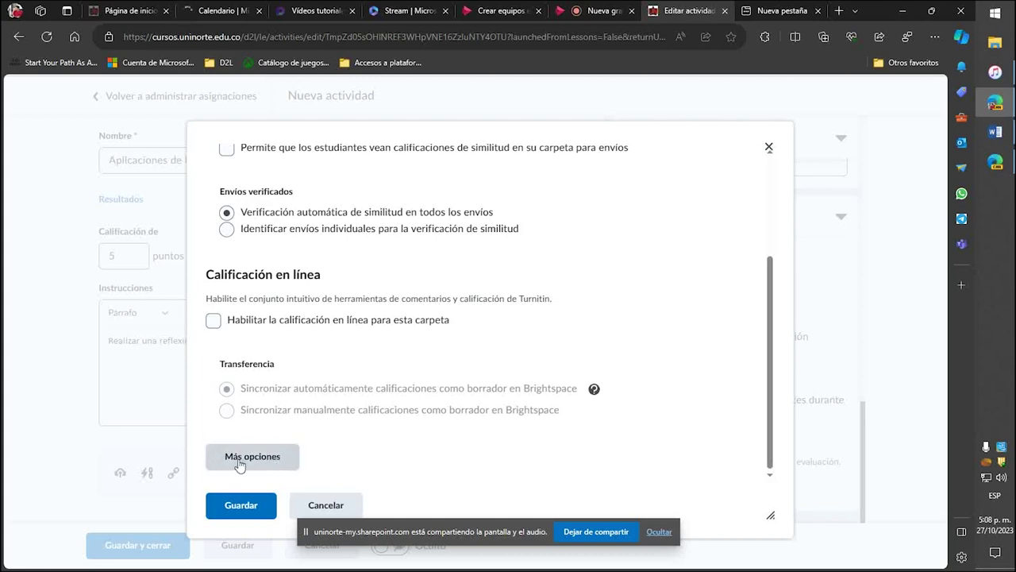
click(276, 459)
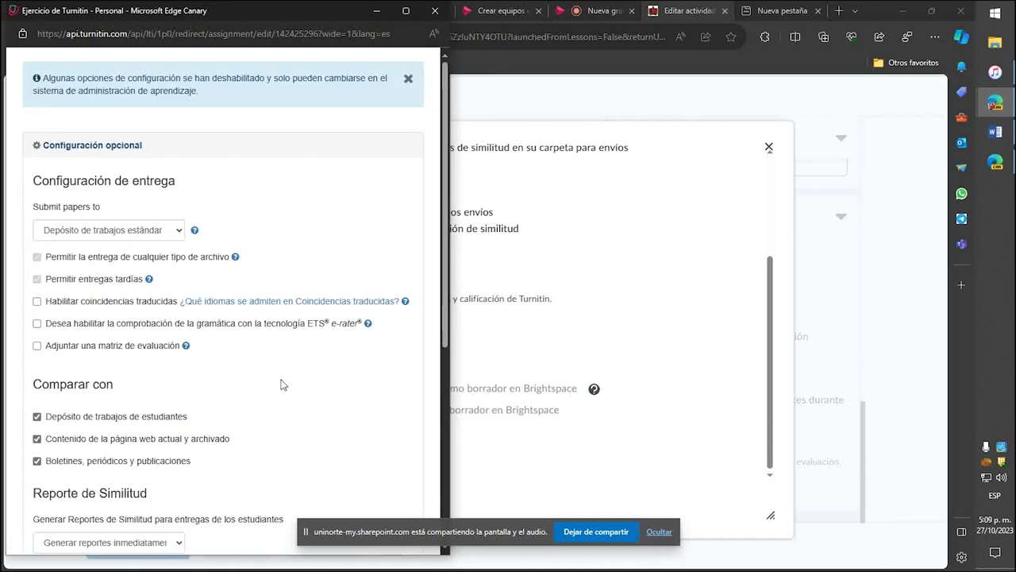
click(136, 230)
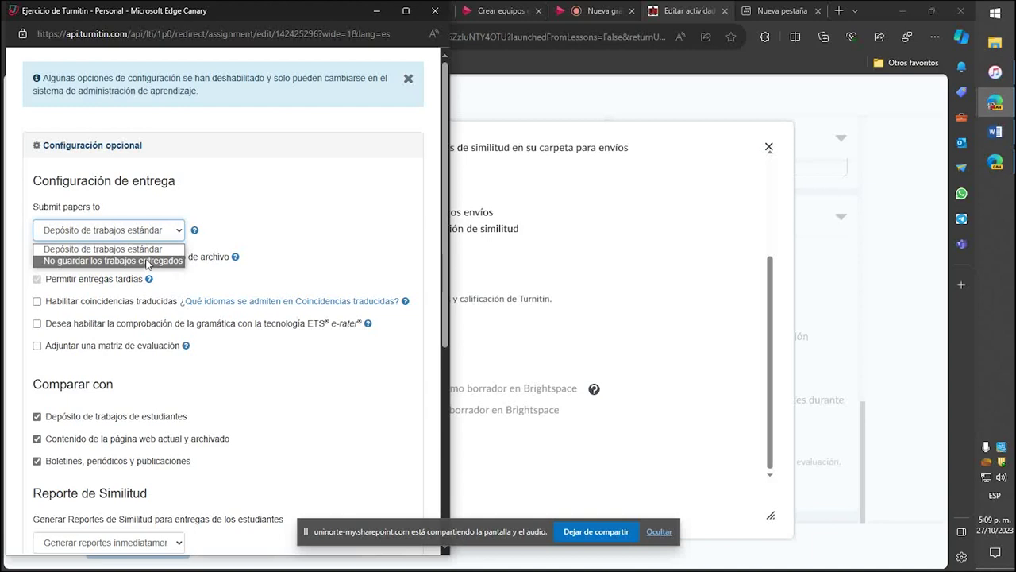
click(147, 262)
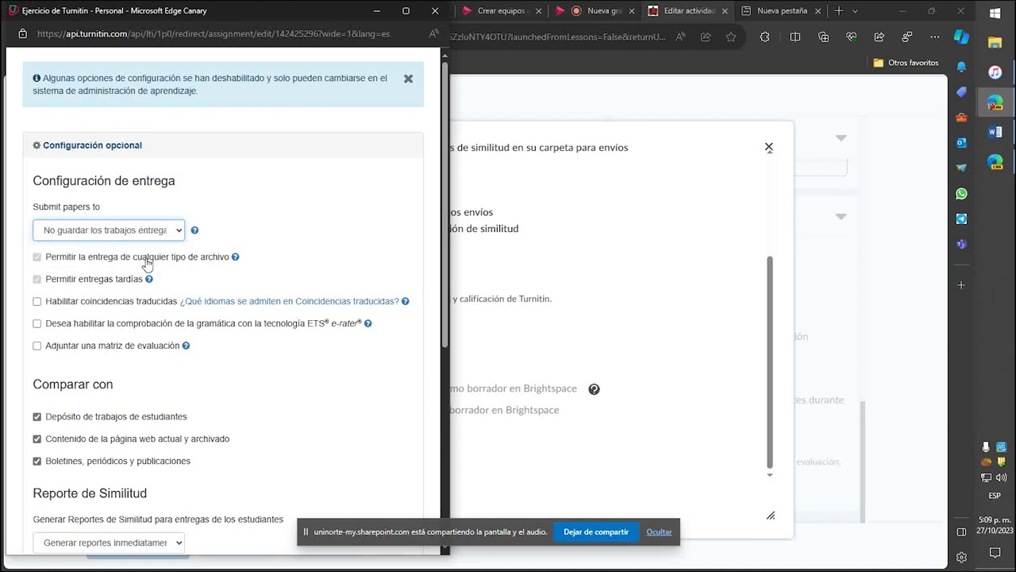
click(151, 234)
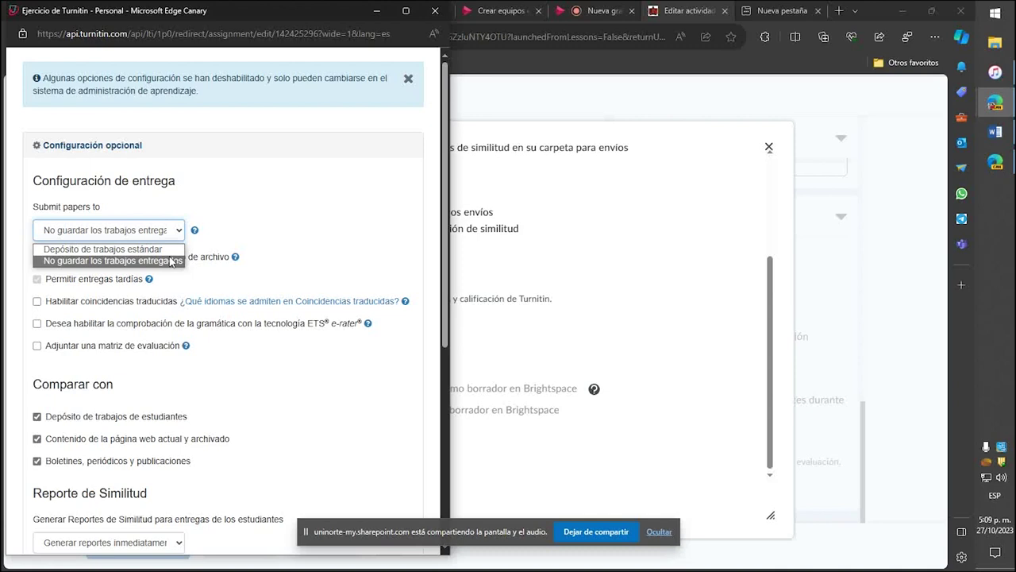
click(171, 262)
- Enable translated matches and the ETS e-rater grammar check in the Turnitin submission settings
scroll(120, 276, down, 1)
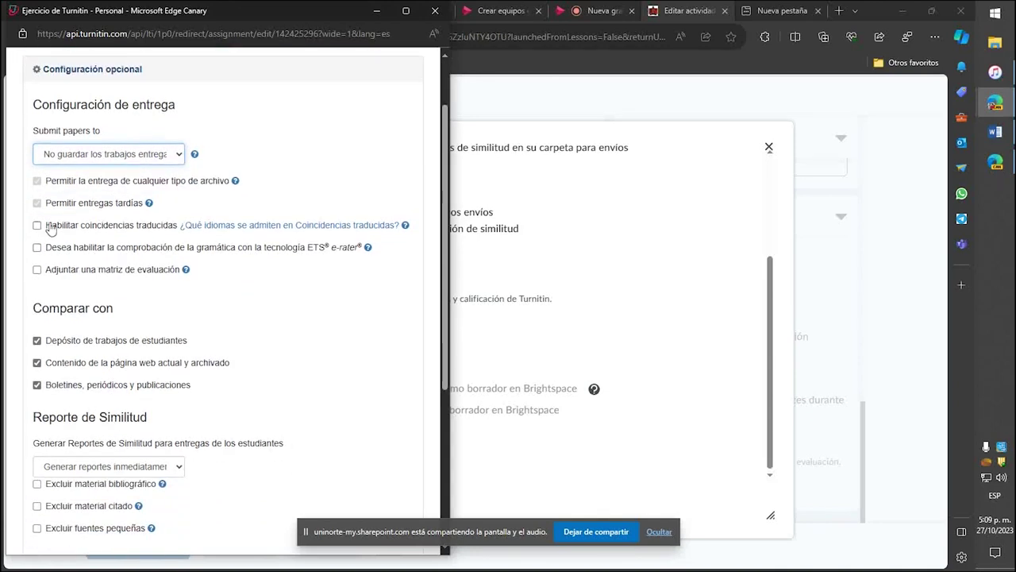
click(88, 229)
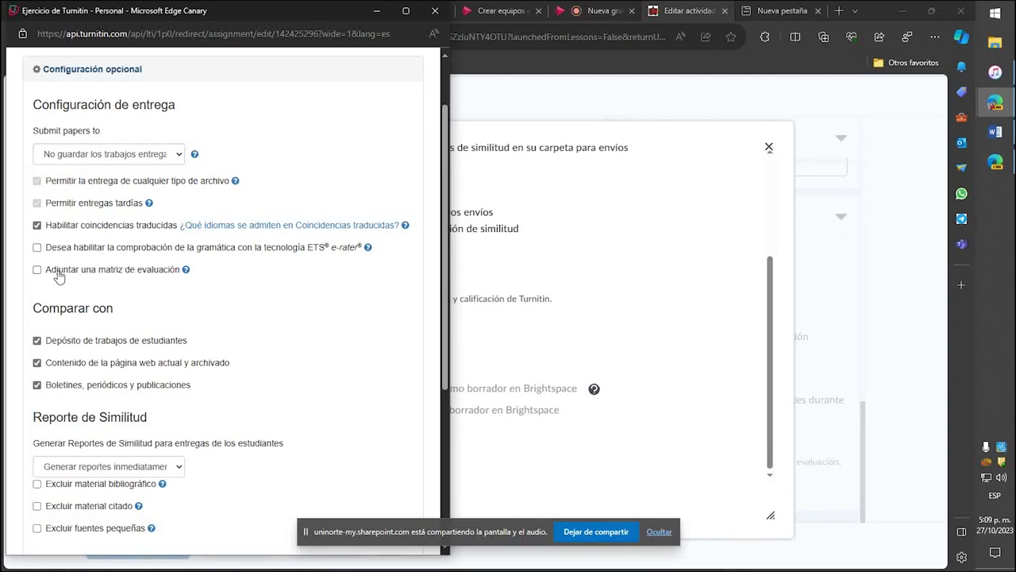
click(83, 254)
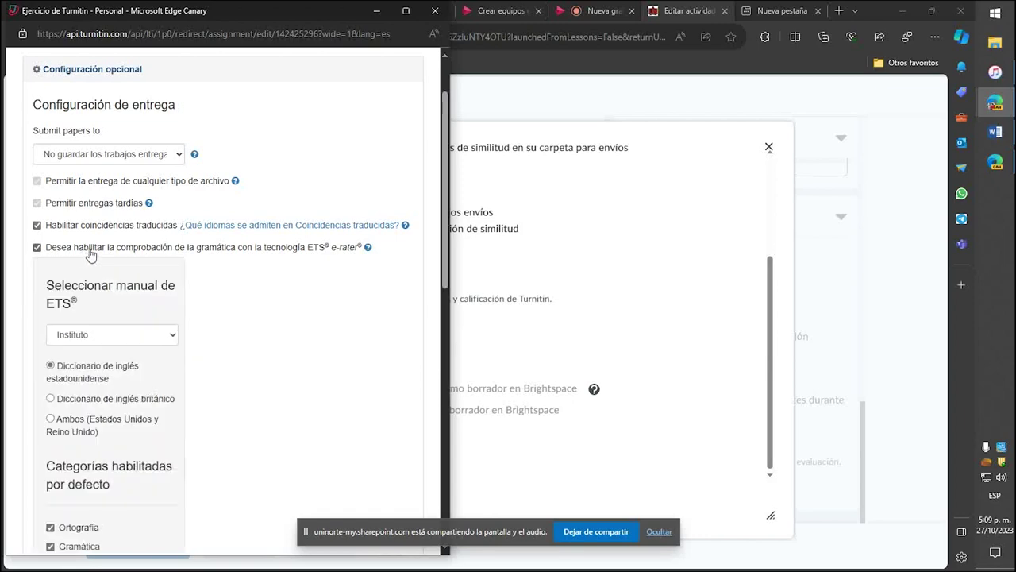
- Exclude bibliographic material and quoted material from the Turnitin similarity report
scroll(216, 252, down, 3)
scroll(221, 252, down, 1)
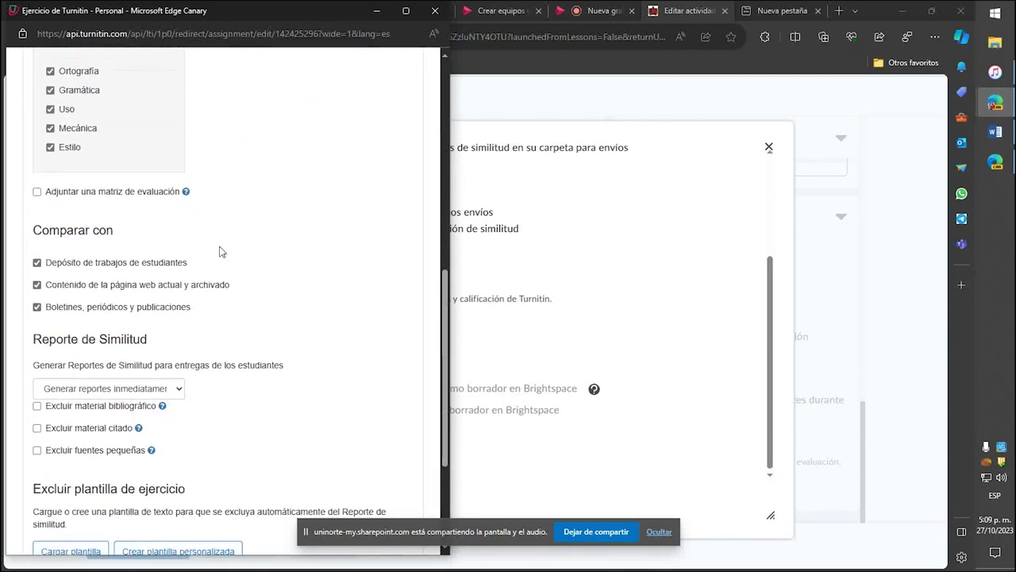
scroll(215, 250, down, 1)
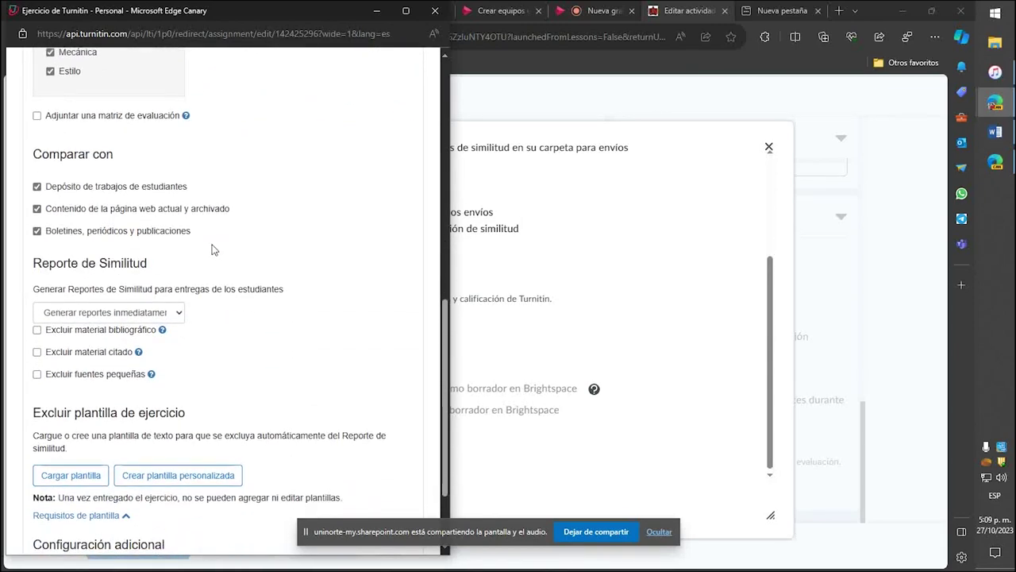
click(87, 331)
click(83, 354)
scroll(226, 325, down, 2)
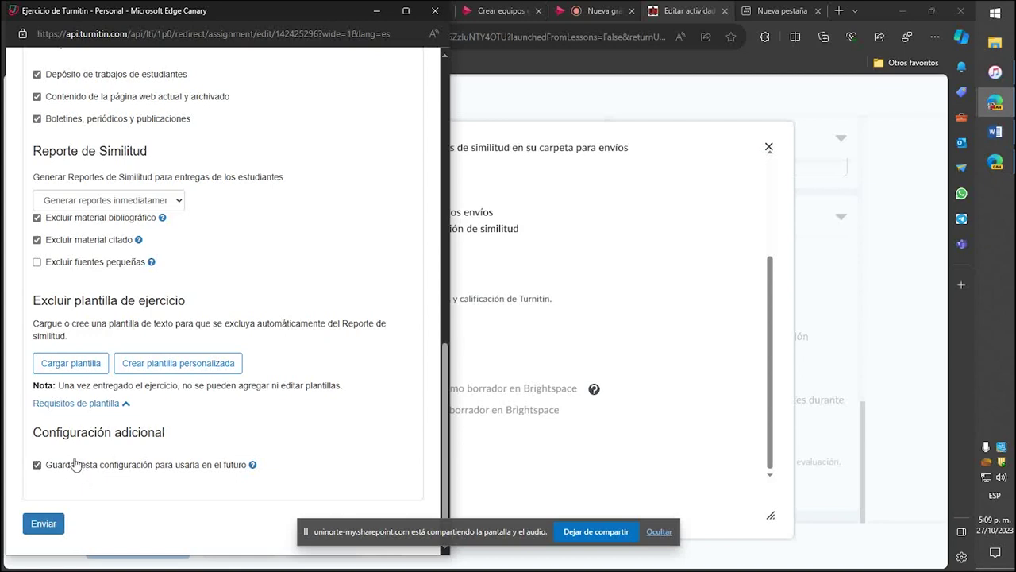
- Submit the additional Turnitin options and save the Turnitin integration settings for the activity
click(45, 527)
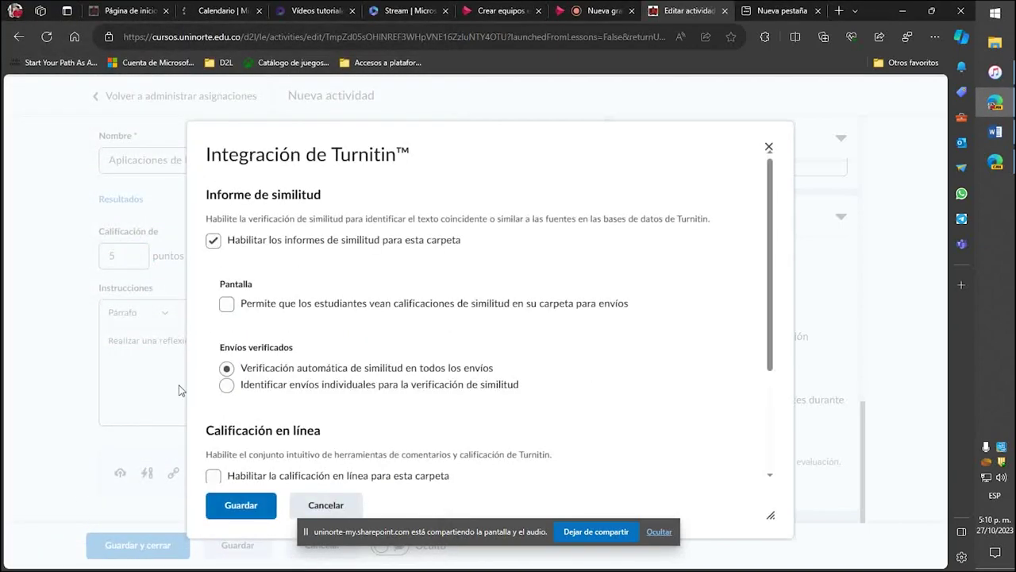
click(242, 505)
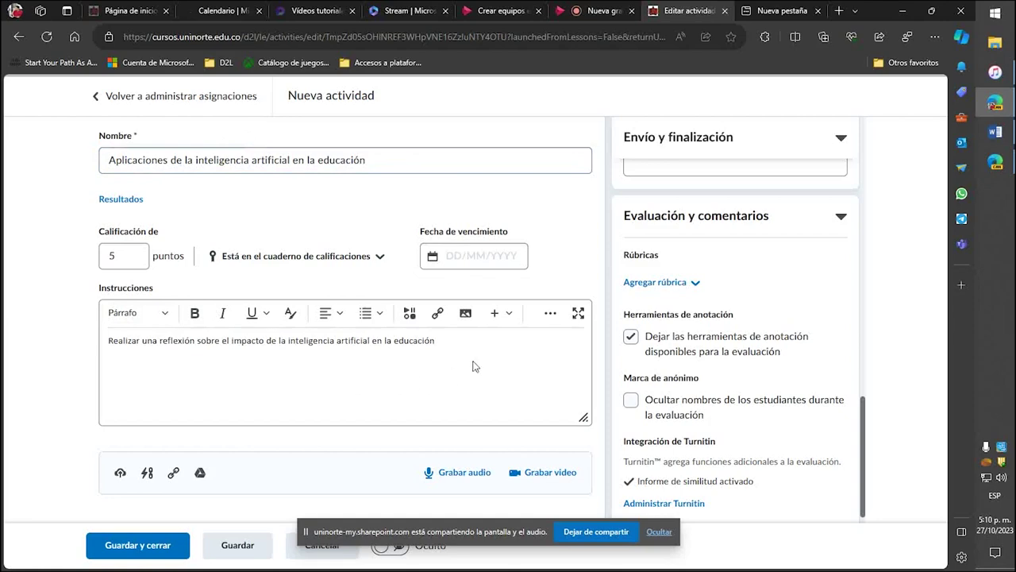
- Save and close the new activity "Aplicaciones de la inteligencia artificial en la educación", returning to the assignments list
scroll(679, 252, up, 1)
scroll(679, 252, up, 5)
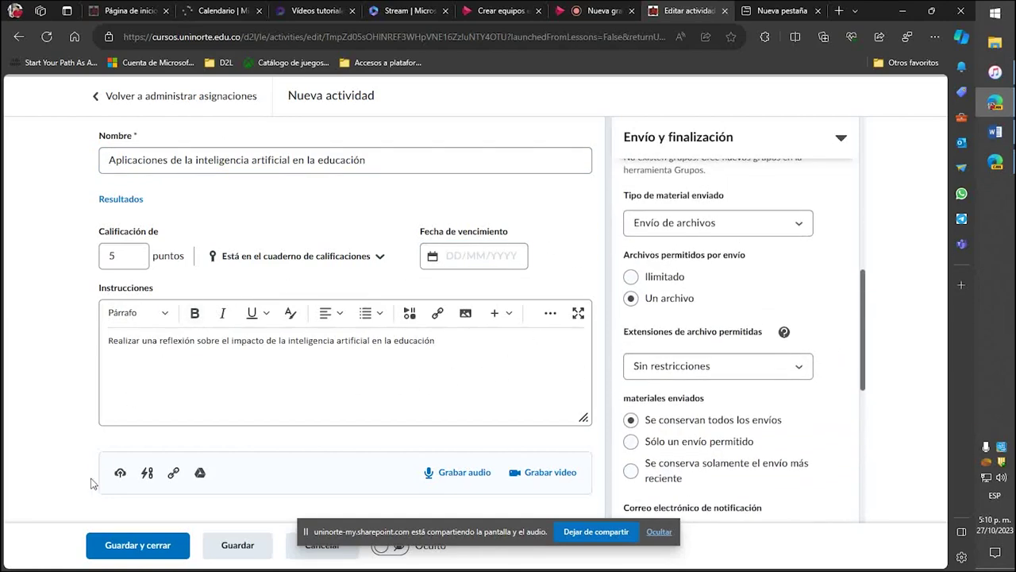
click(138, 547)
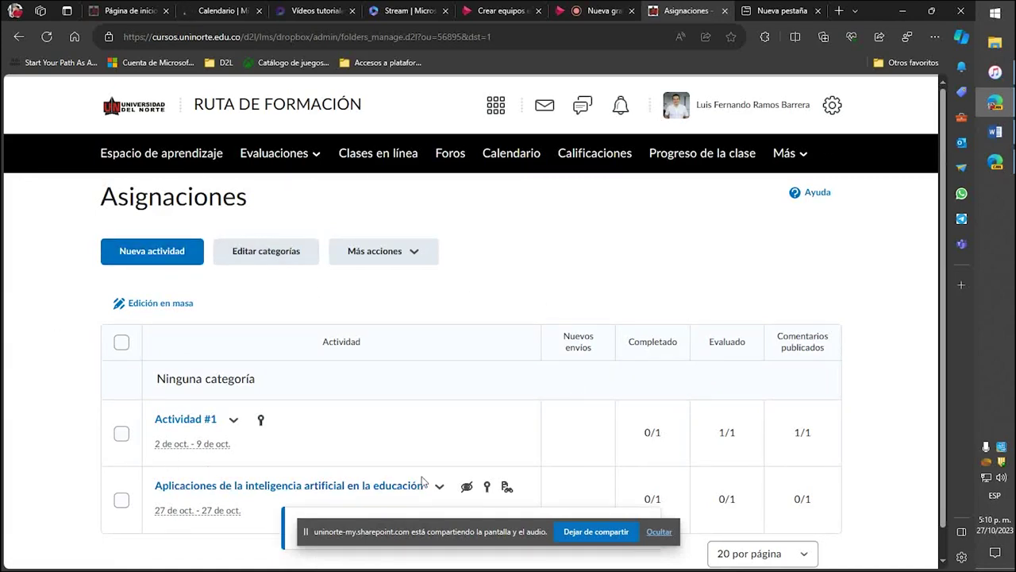
scroll(424, 482, down, 1)
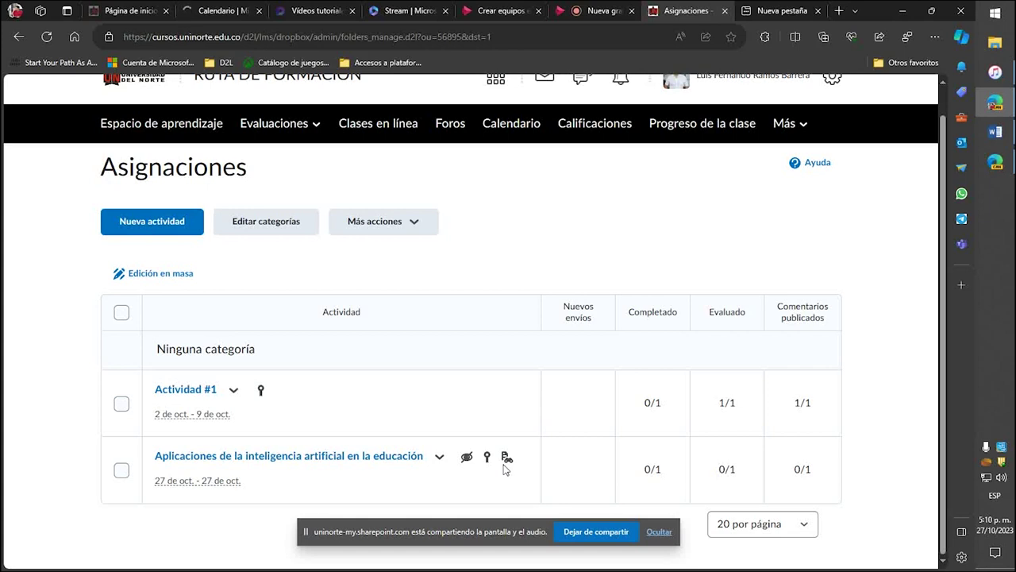
click(309, 532)
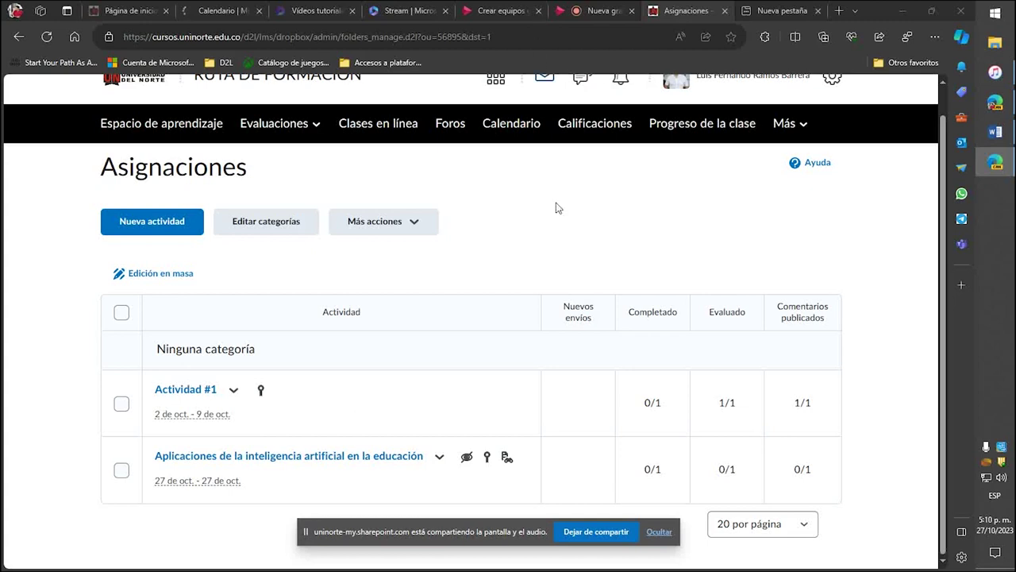
click(597, 532)
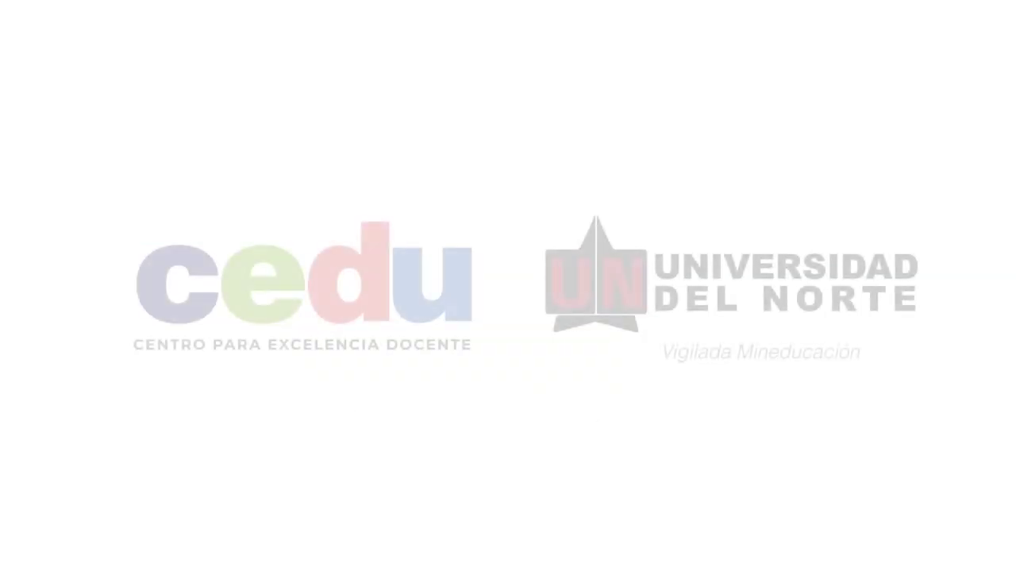